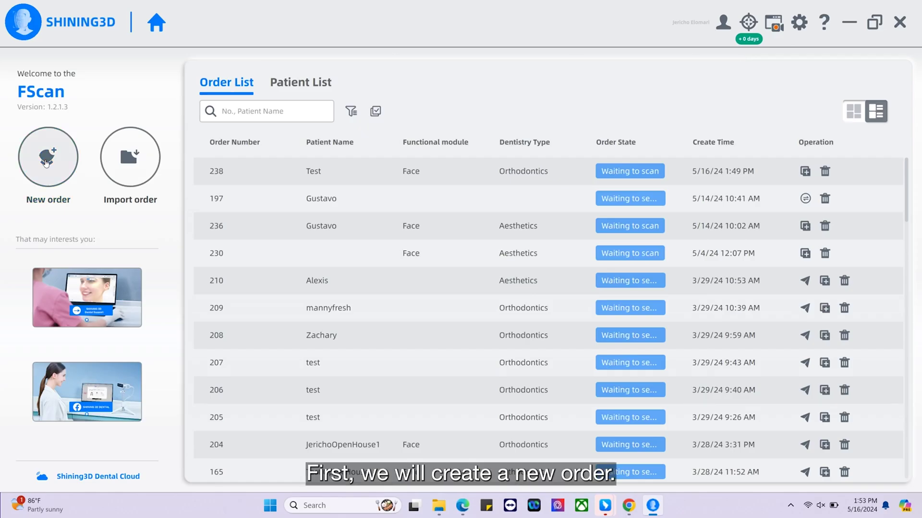
Step: Start a new order and enter Test as the patient name
left_click(46, 163)
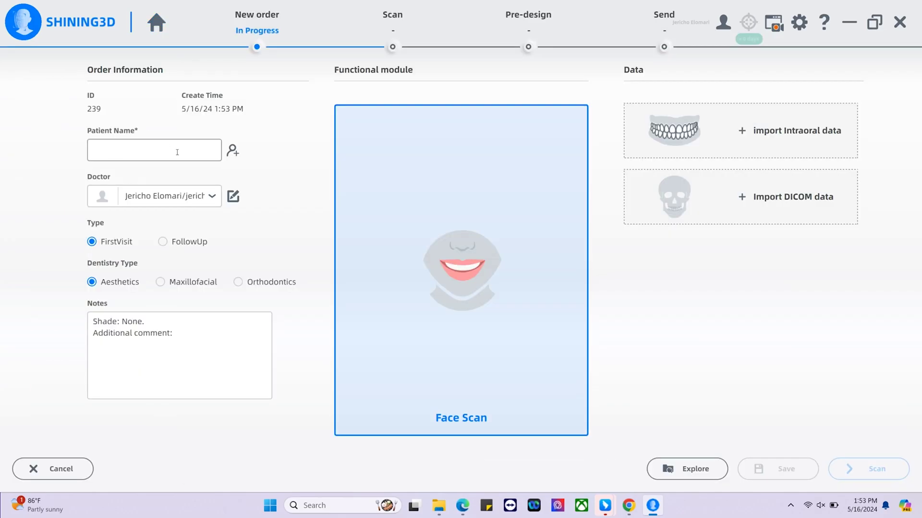
left_click(162, 153)
type("Test")
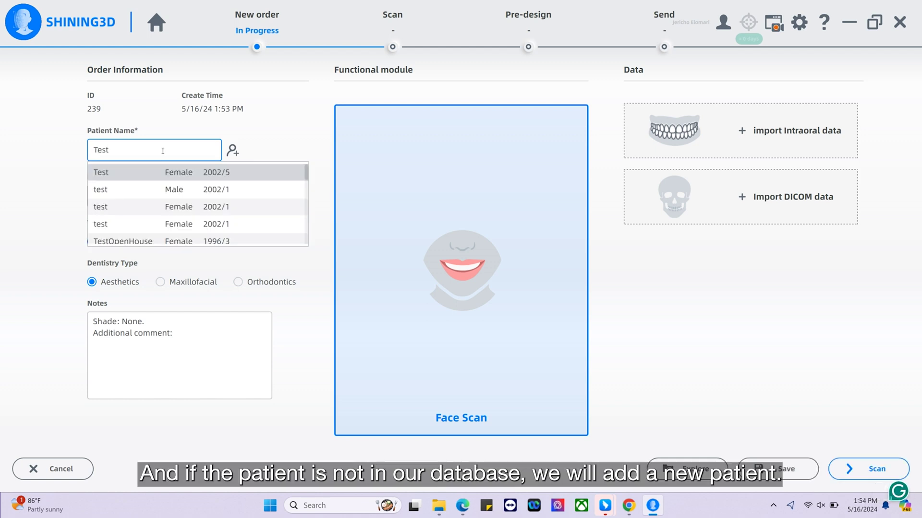
Step: Add Test as a new patient record, set to Female with age 22, and confirm
left_click(233, 151)
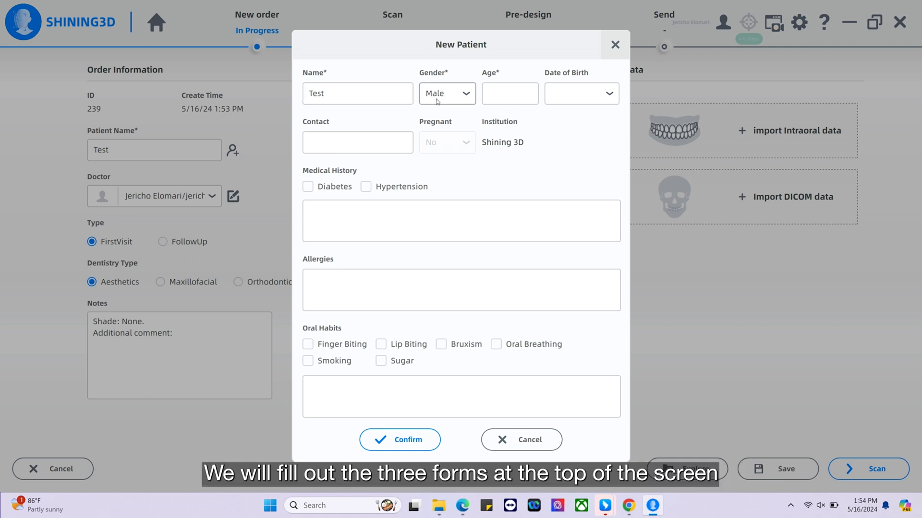
left_click(464, 93)
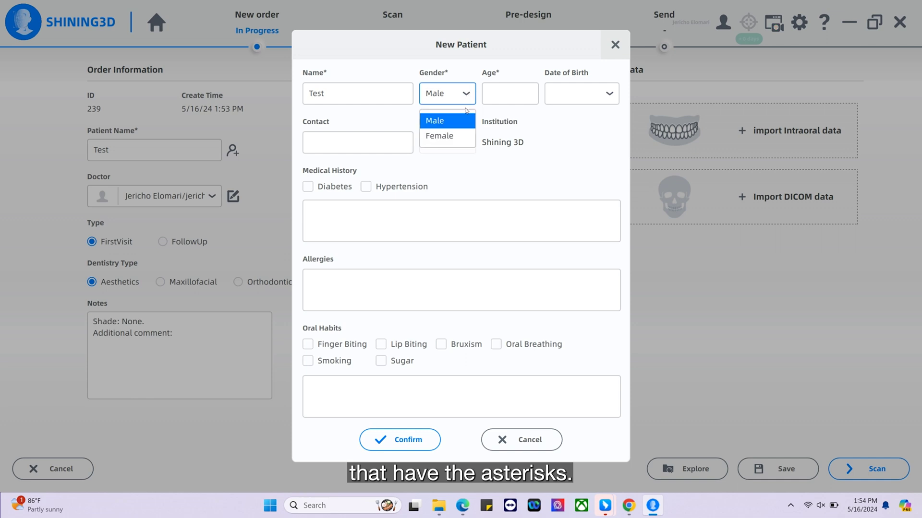
left_click(467, 131)
left_click(510, 99)
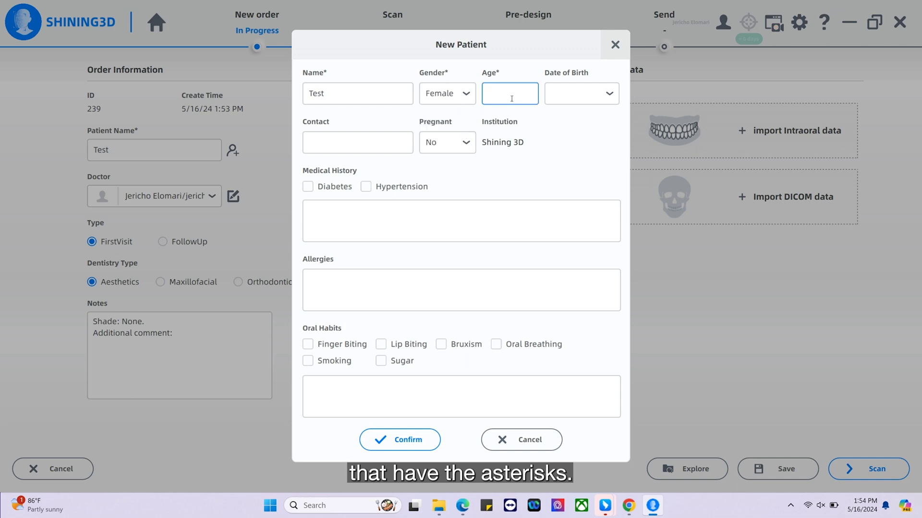
type("22")
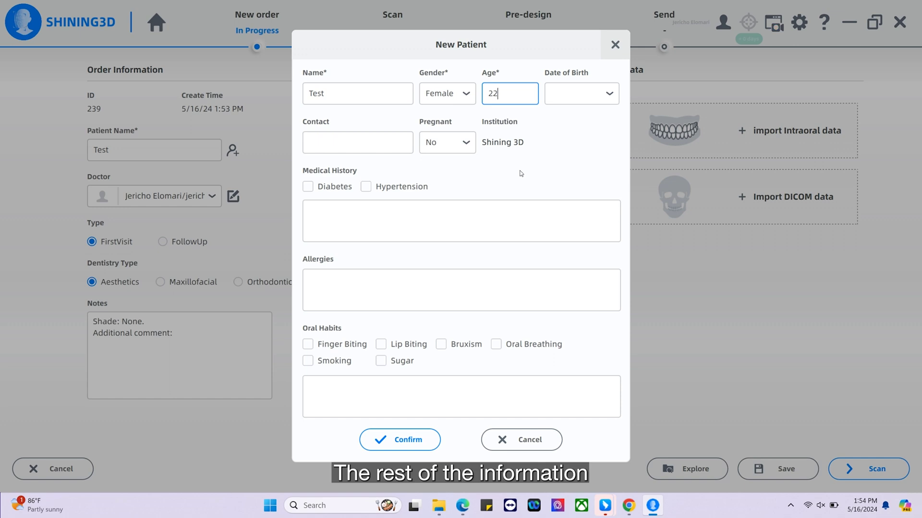
left_click(419, 440)
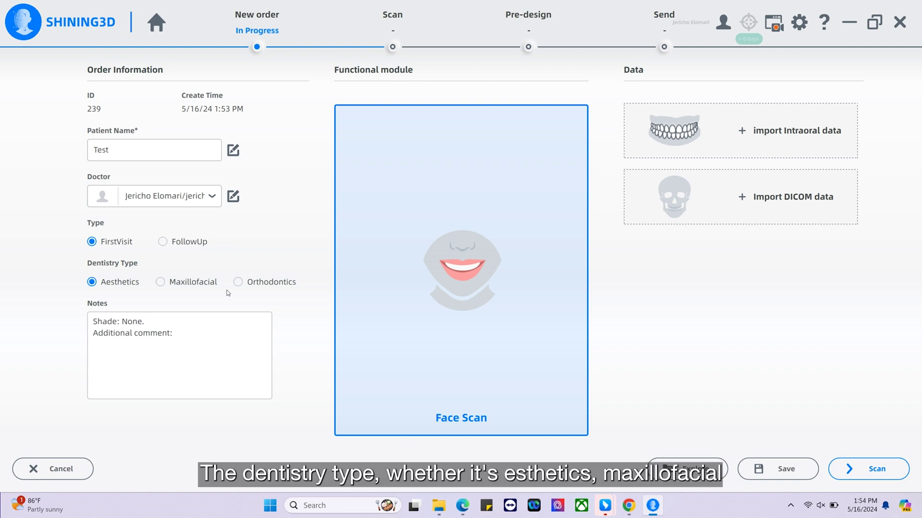
Step: Change the order's Dentistry Type from Aesthetics to Orthodontics
left_click(238, 283)
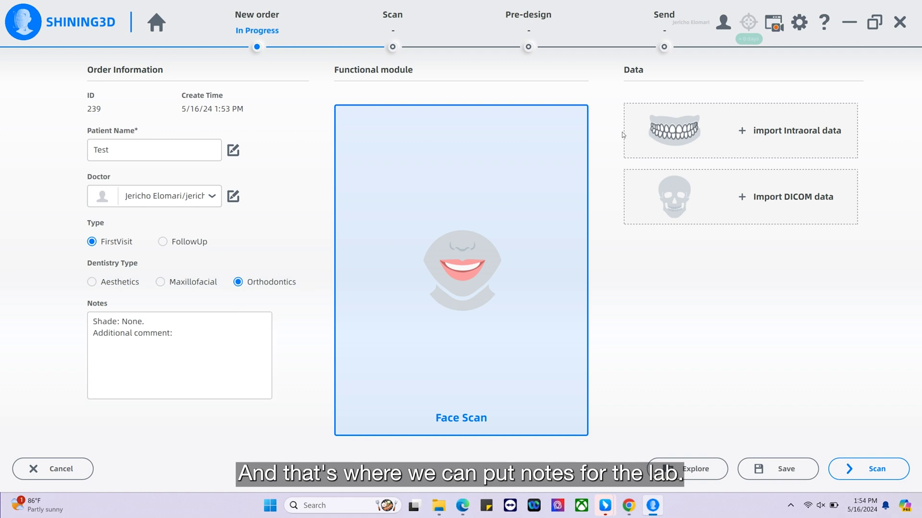
Step: Import the UpperJaw and LowerJaw .beb scans as intraoral data, then continue to scanning
left_click(673, 132)
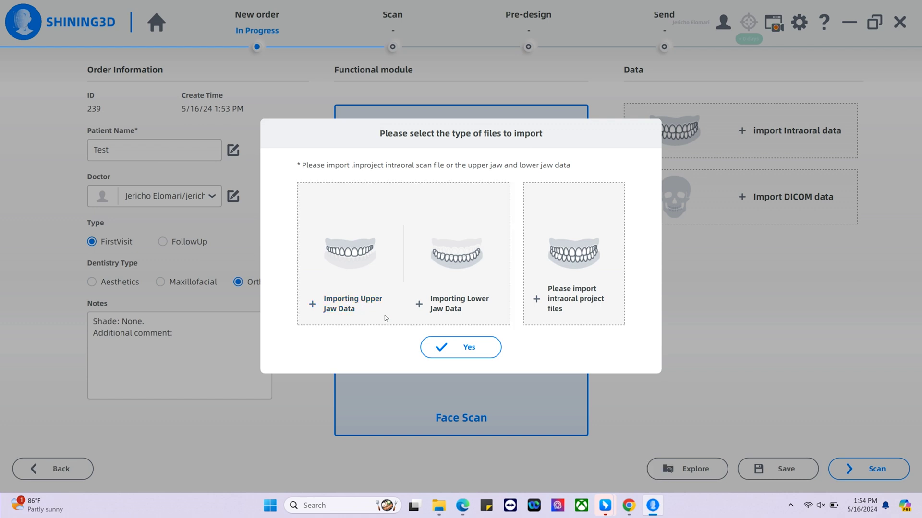
left_click(344, 309)
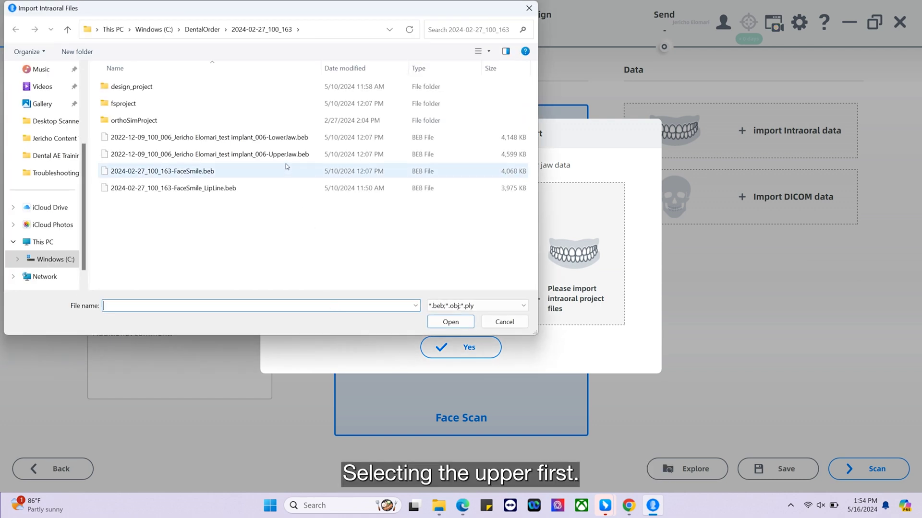
left_click(286, 155)
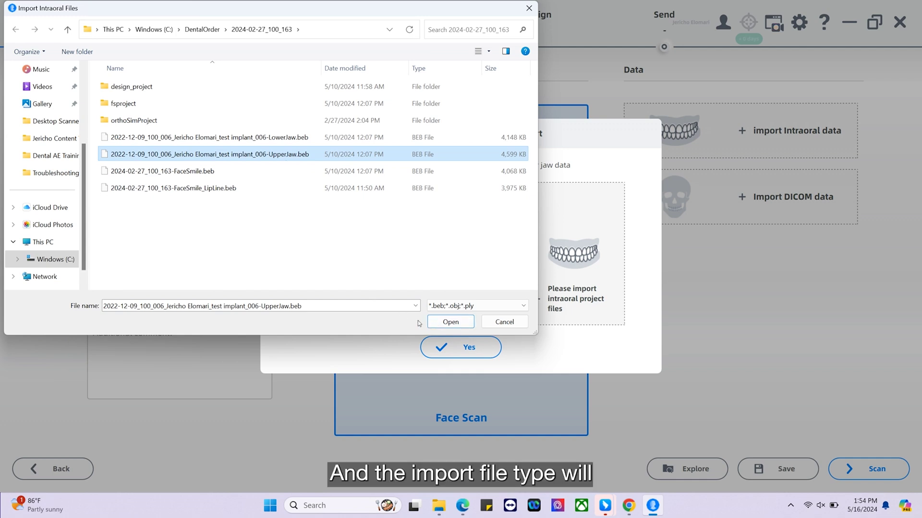
left_click(442, 324)
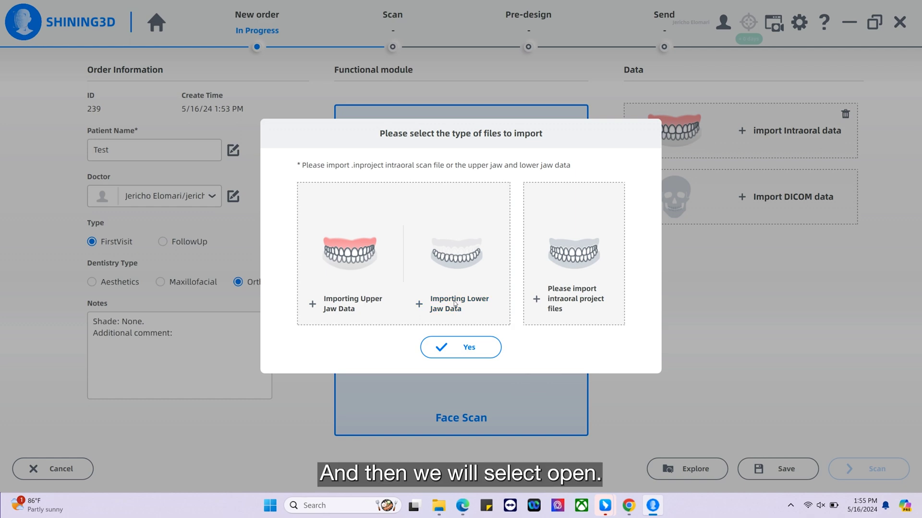
left_click(455, 304)
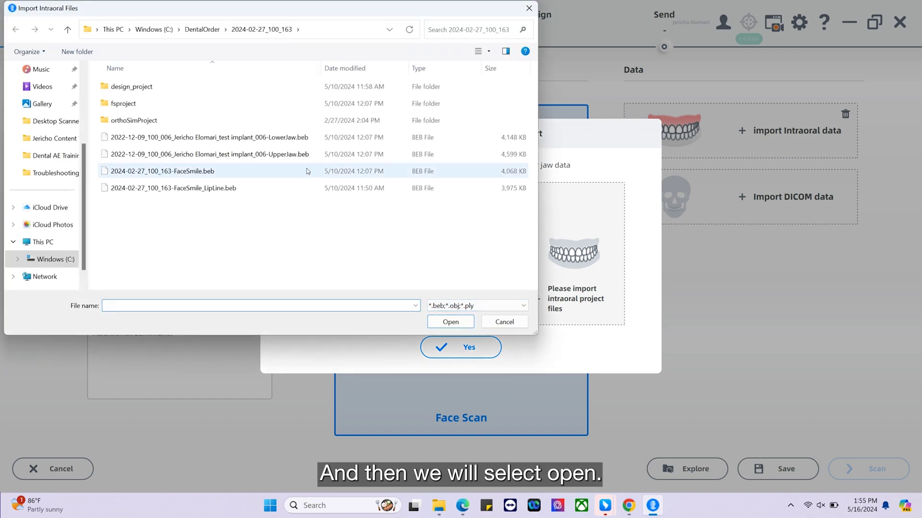
left_click(296, 138)
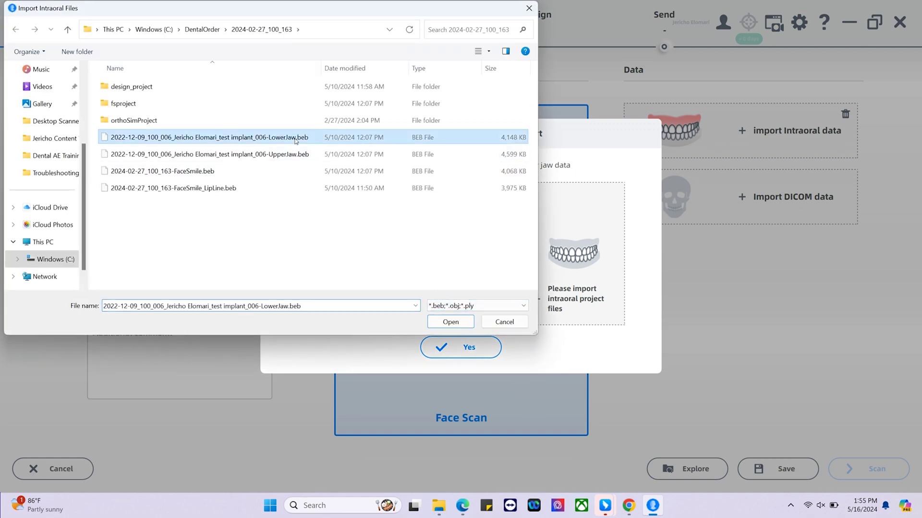
left_click(444, 323)
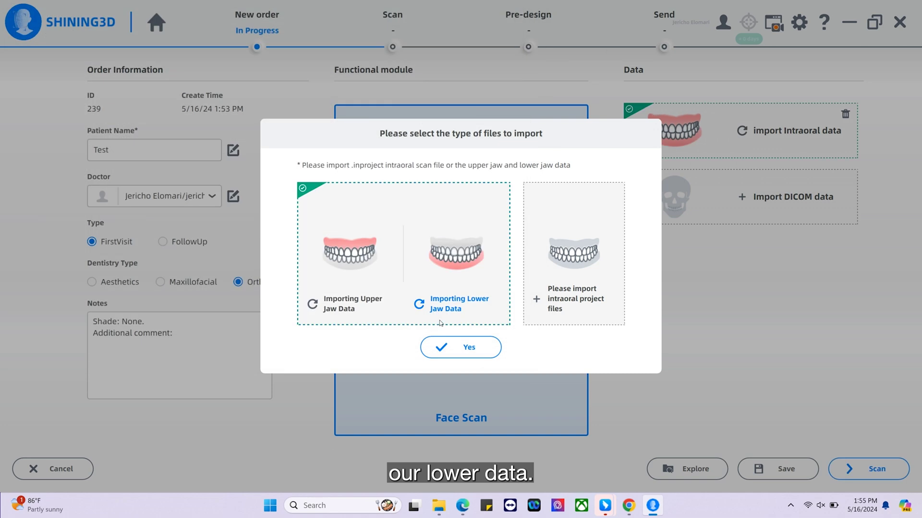
left_click(456, 352)
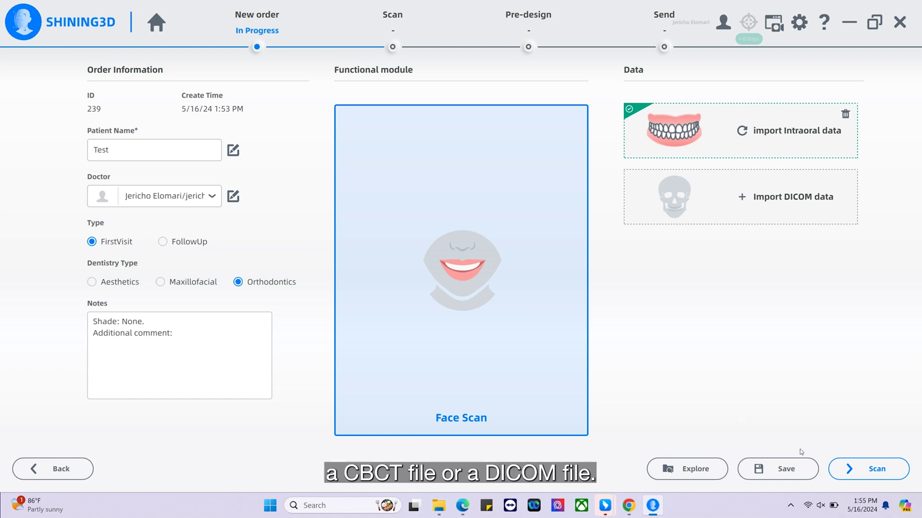
left_click(864, 470)
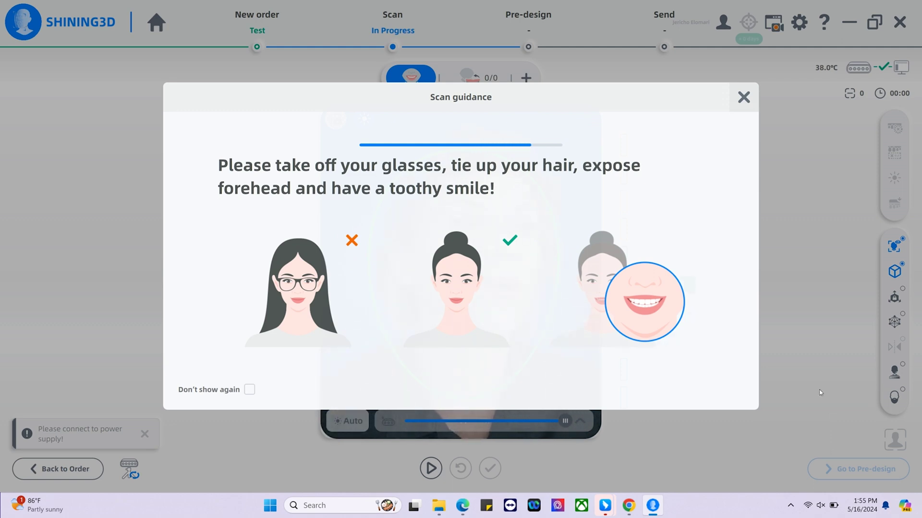
Step: Dismiss the scan guidance and capture a full-colour 3D scan of the face
left_click(744, 98)
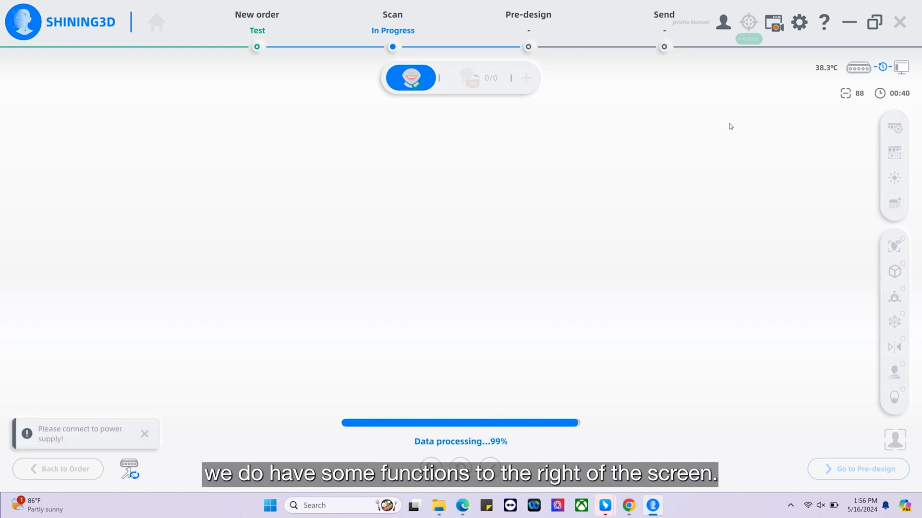
left_click(895, 128)
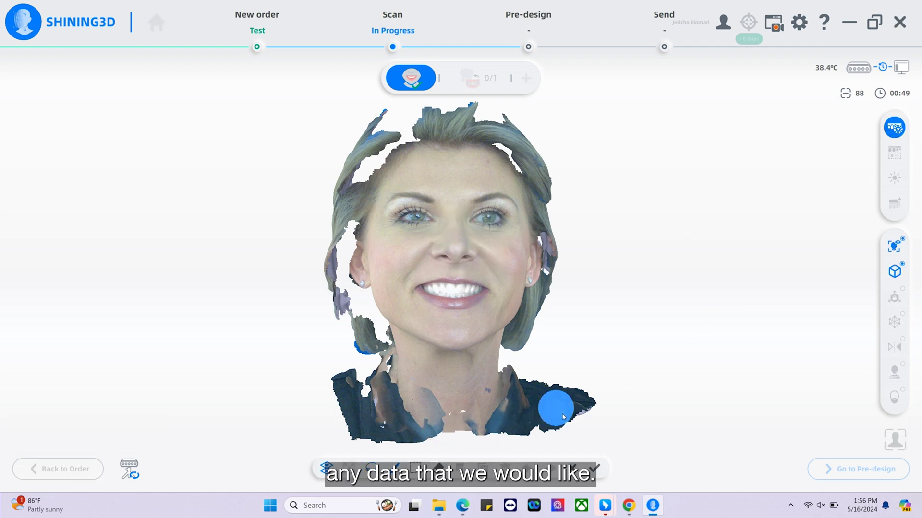
Step: Brush over the stray lower-right shoulder data, delete it, and apply the edit
mouse_move(591, 398)
left_mouse_down()
mouse_move(592, 390)
mouse_move(540, 426)
left_mouse_up()
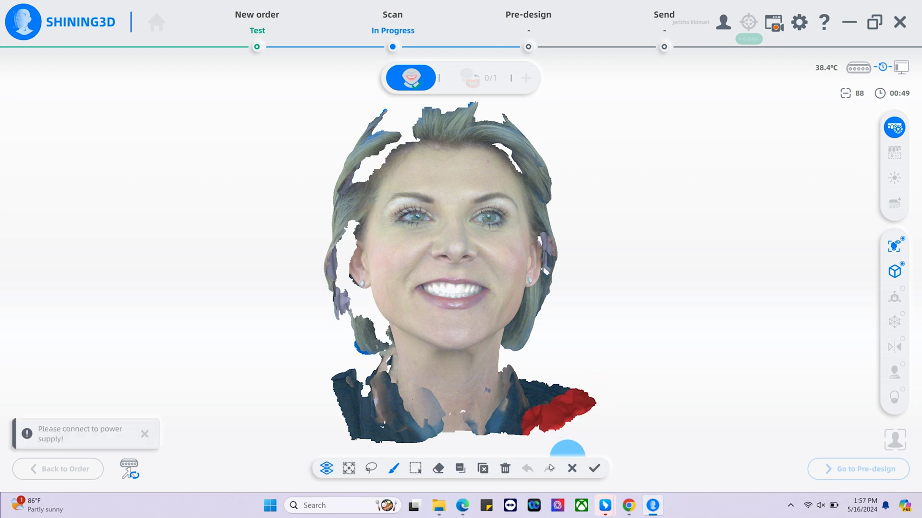
left_click(513, 469)
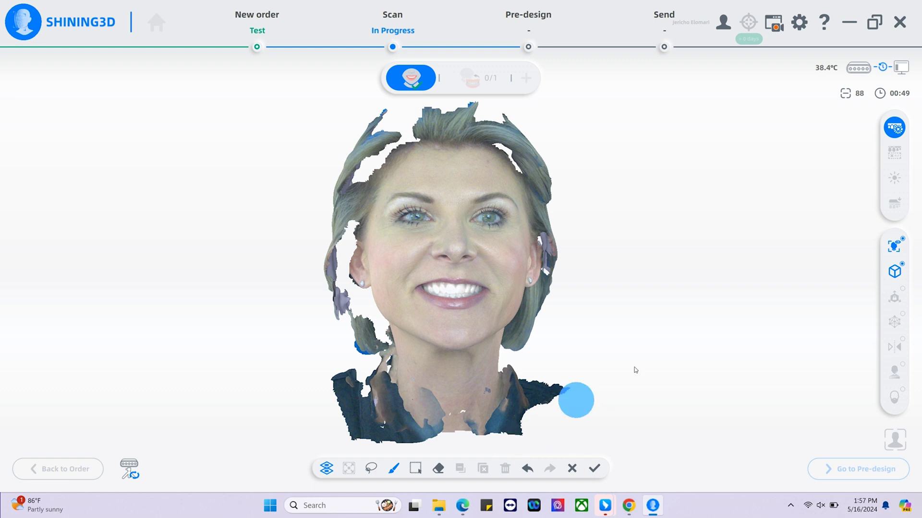
left_click(594, 468)
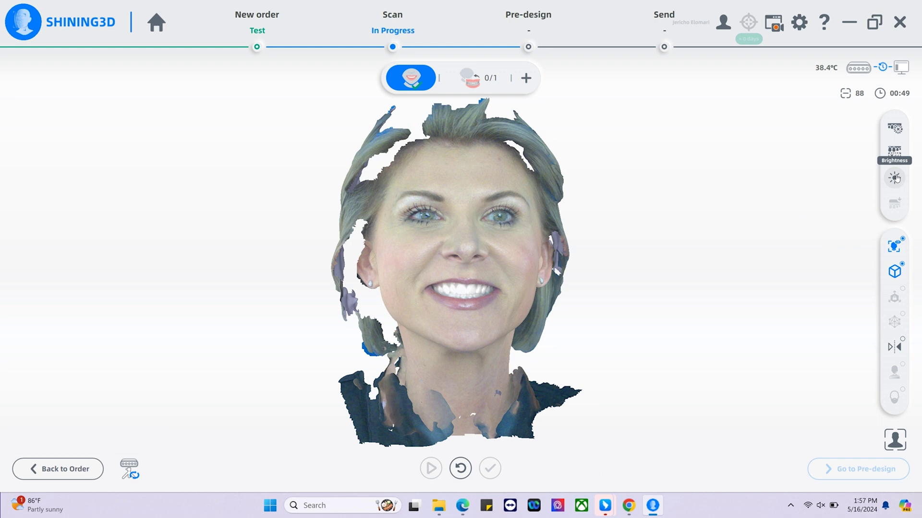
left_click(895, 178)
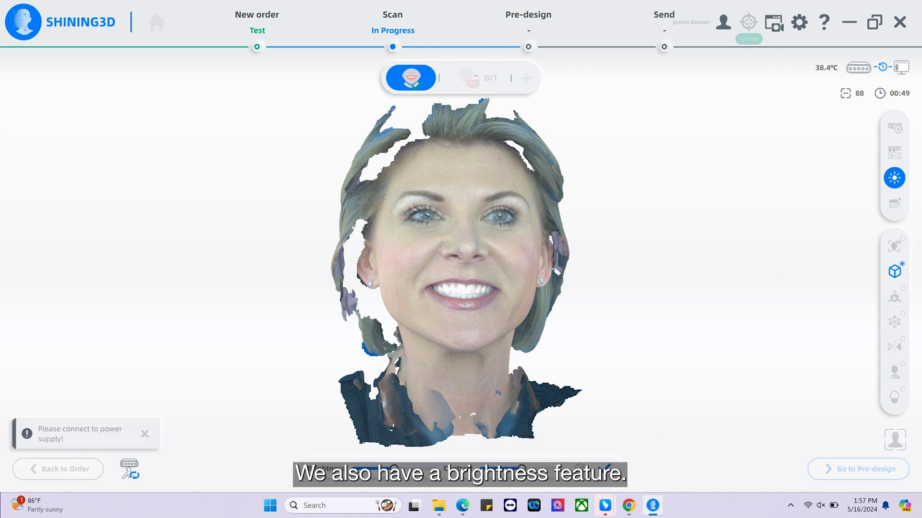
Step: Try the brightness, texture, orthographic and mirror toggles, then go to Face Align
left_click(606, 470)
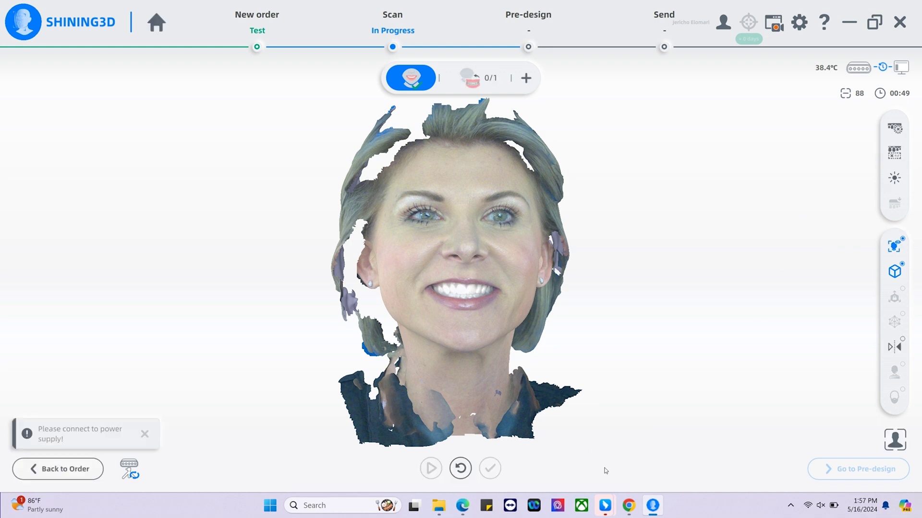
left_click(896, 245)
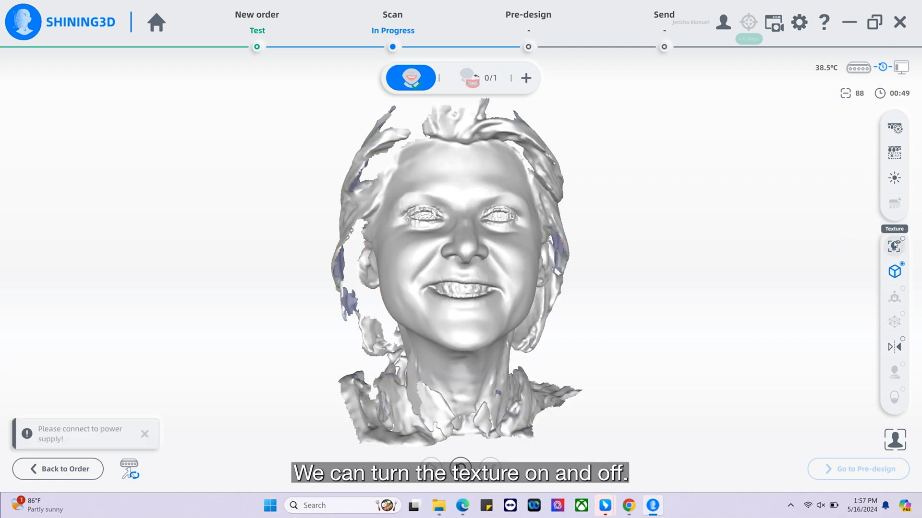
left_click(895, 244)
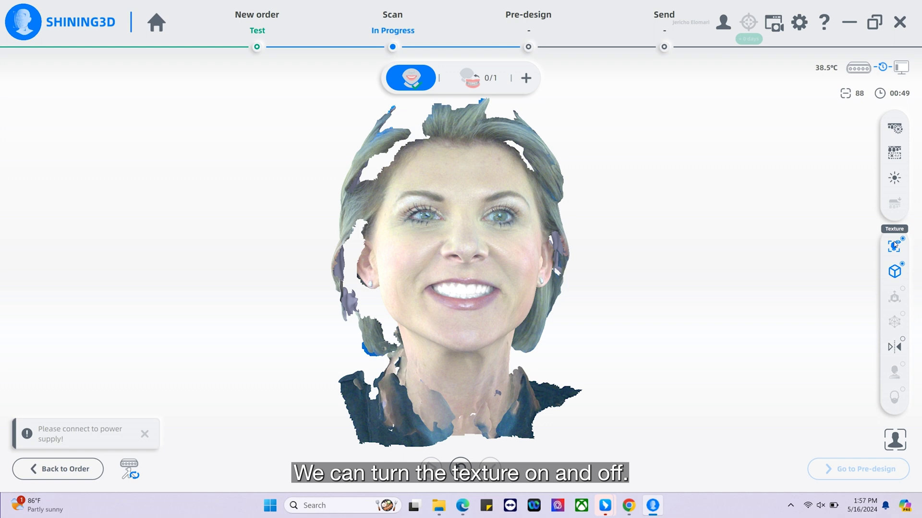
left_click(895, 272)
left_click(895, 271)
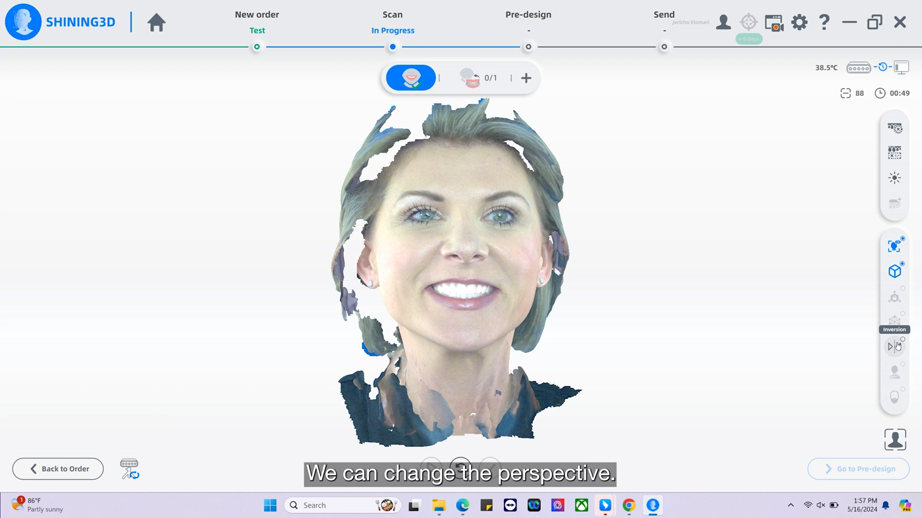
left_click(894, 346)
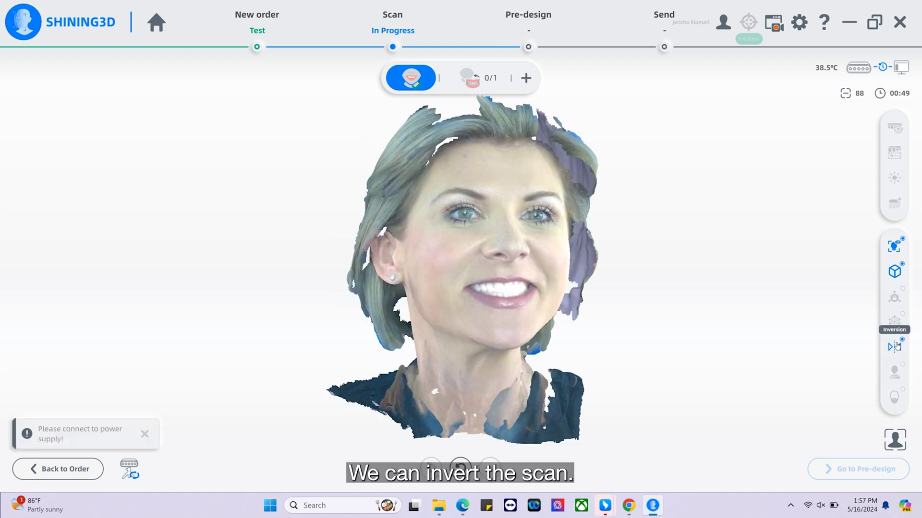
left_click(895, 345)
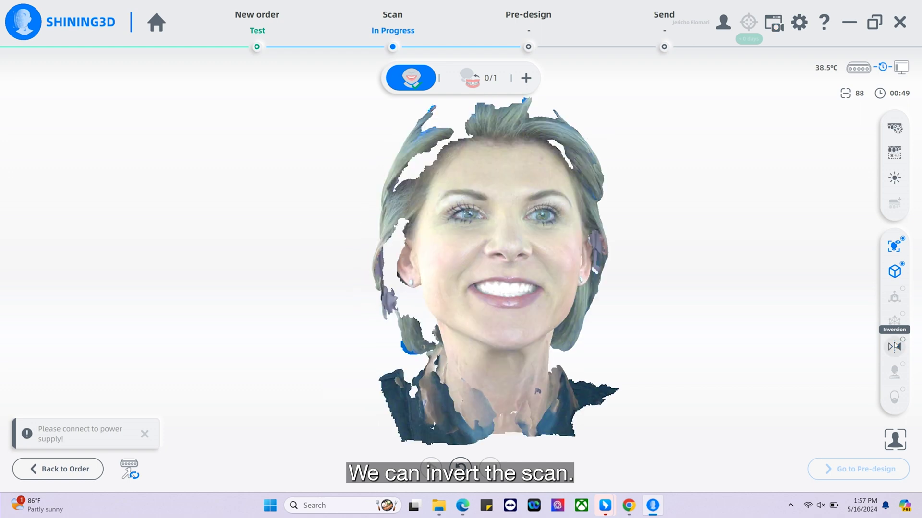
left_click(475, 79)
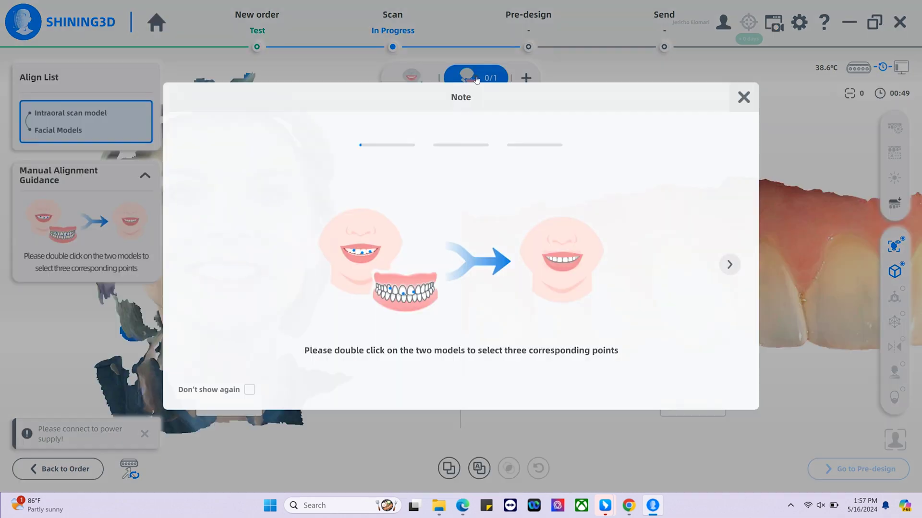
left_click(745, 98)
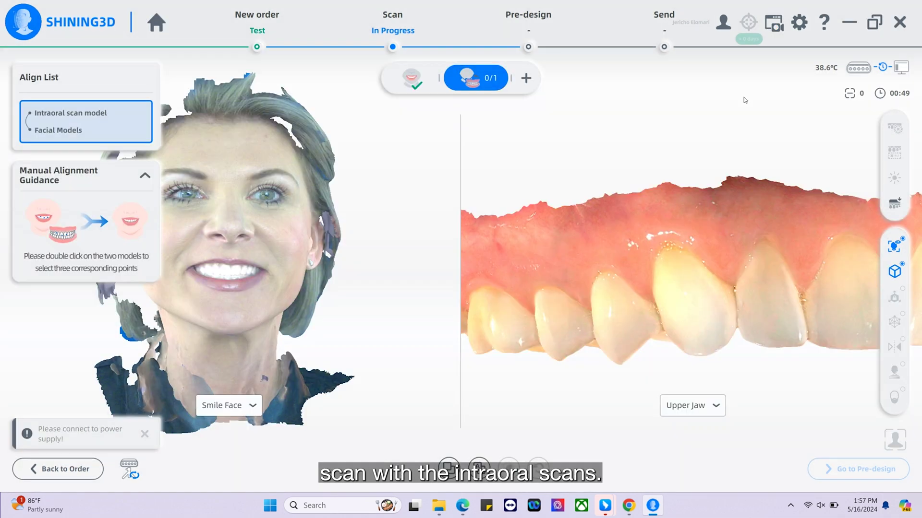
left_click_drag(752, 215, 672, 224)
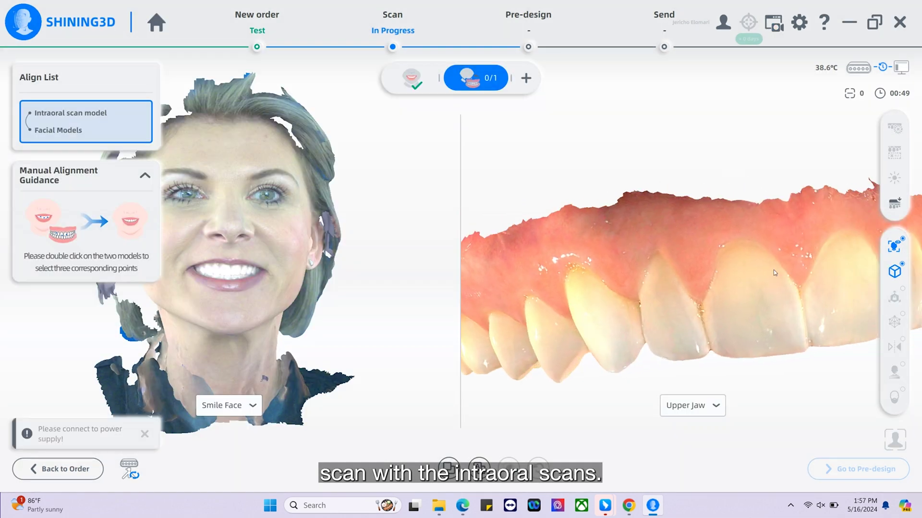
left_click_drag(773, 273, 780, 312)
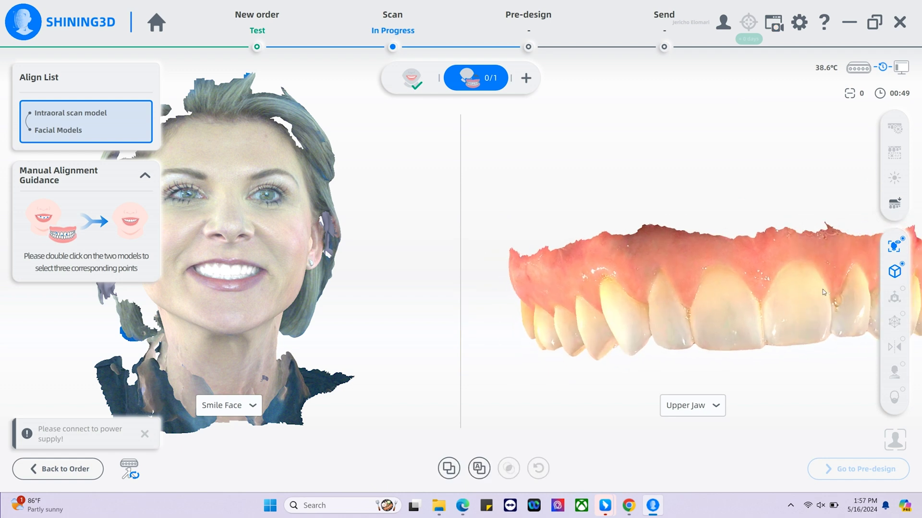
left_click_drag(822, 291, 826, 294)
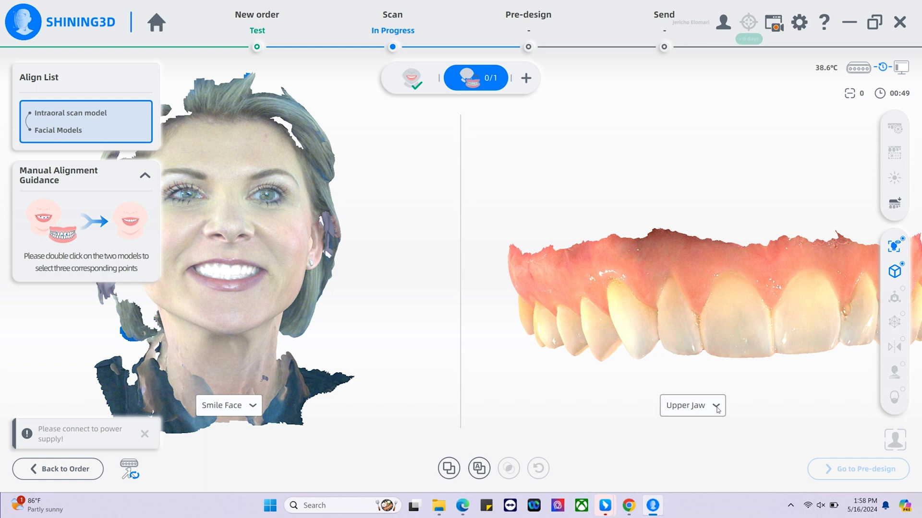
left_click(478, 468)
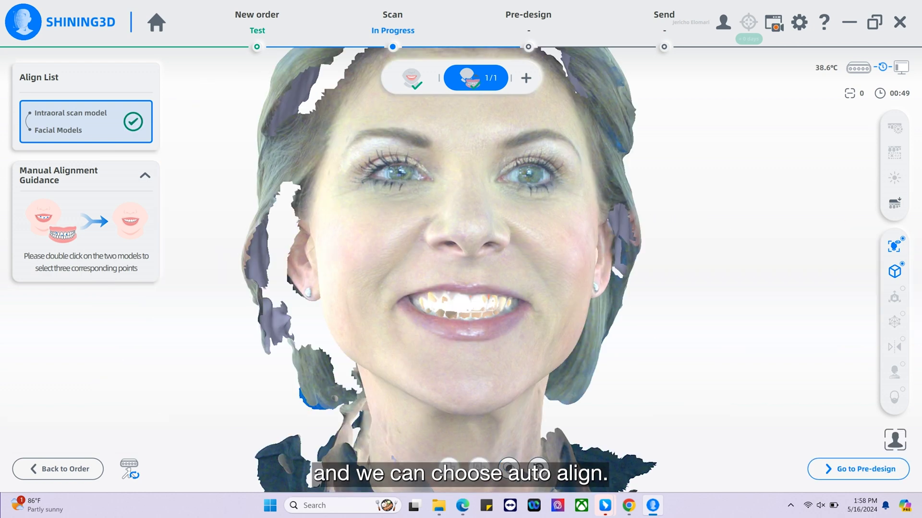
left_click(535, 467)
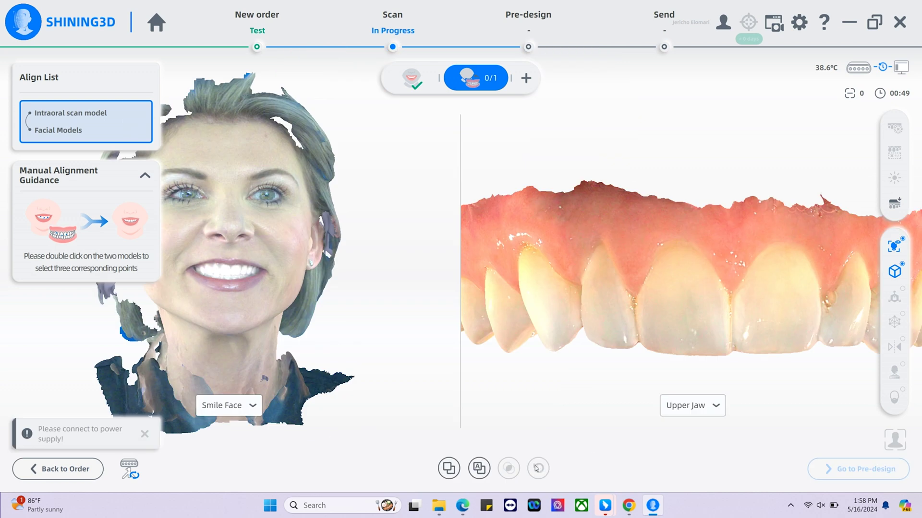
Step: Enter manual alignment, frame the whole face, and hide the alignment guidance panel
left_click(450, 468)
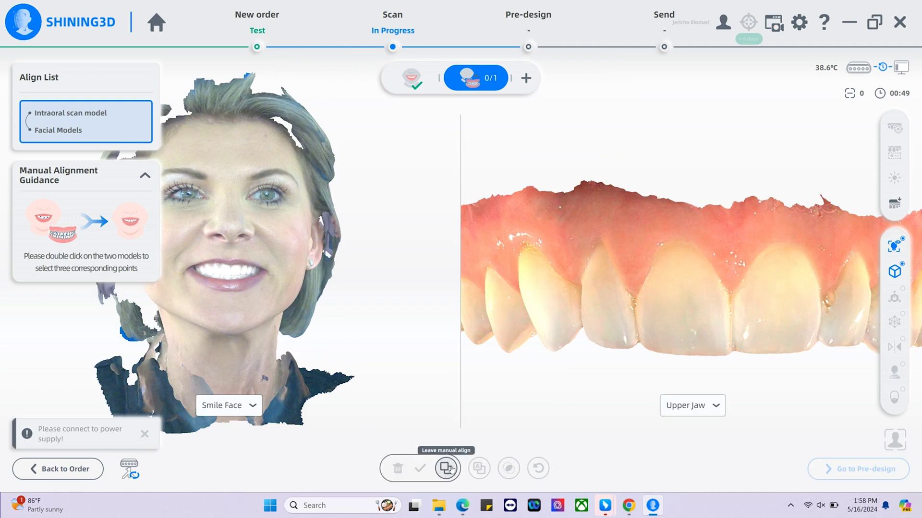
scroll(360, 341, "up", 5)
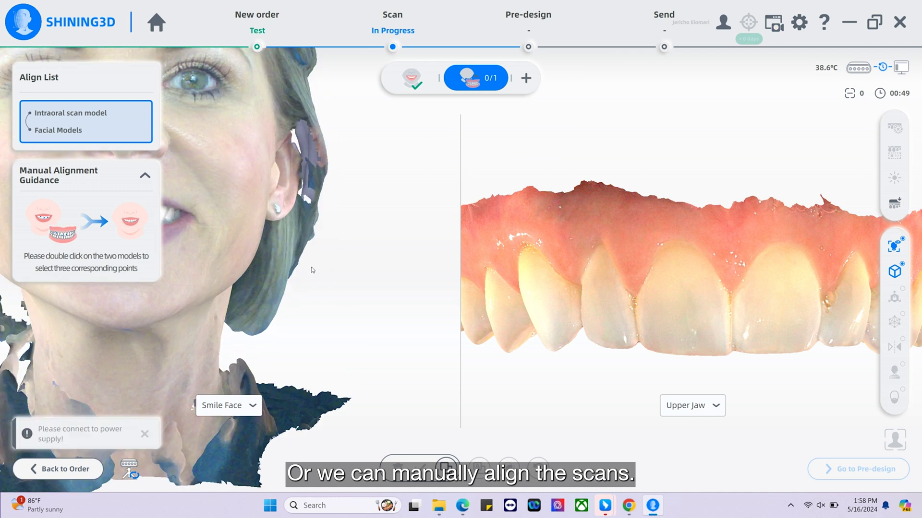
middle_click_drag(311, 270, 402, 325)
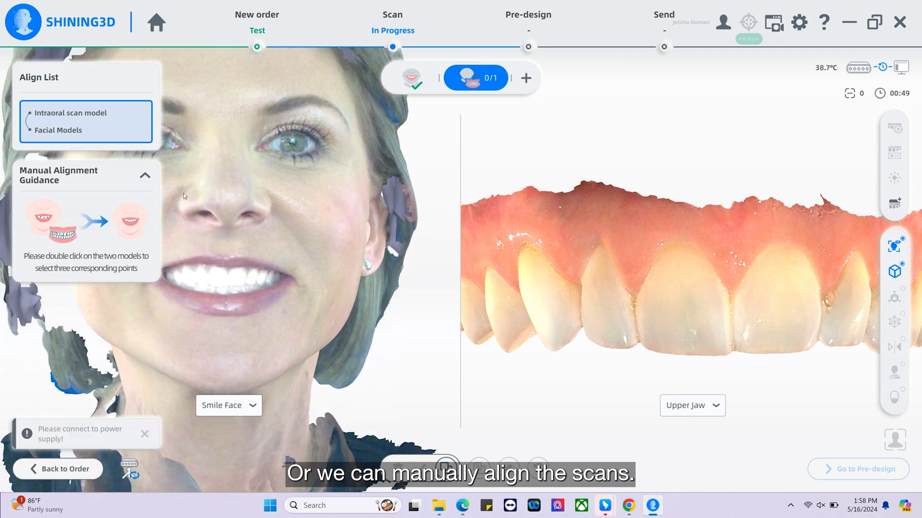
left_click(146, 176)
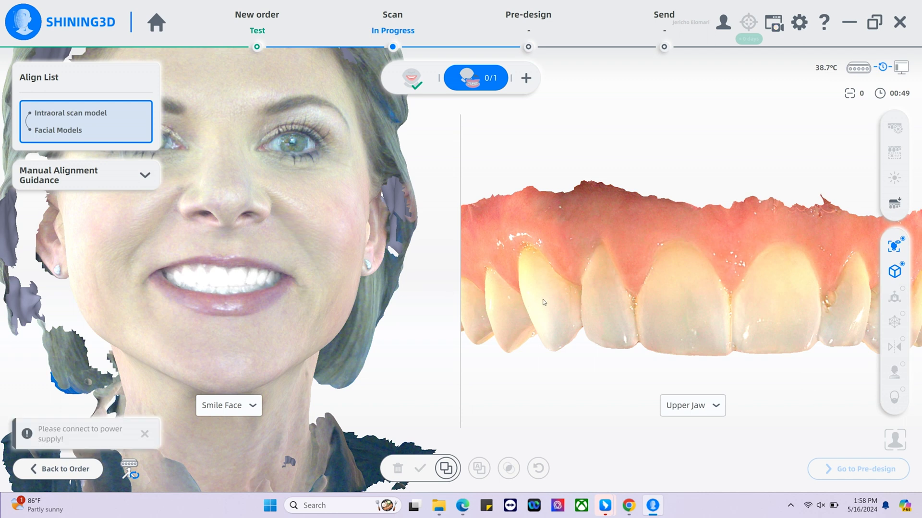
Step: Mark three matching tooth points on the upper jaw and smile, then apply the alignment
left_click(605, 306)
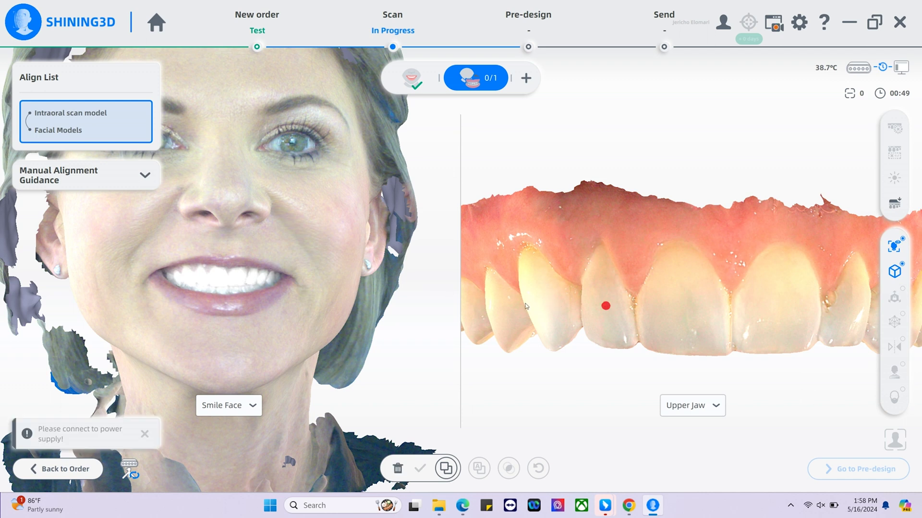
left_click(198, 277)
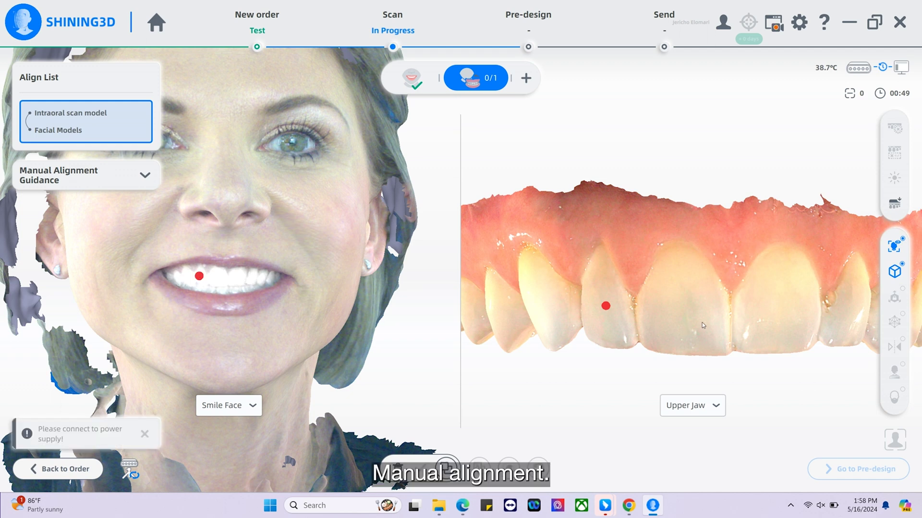
left_click(220, 282)
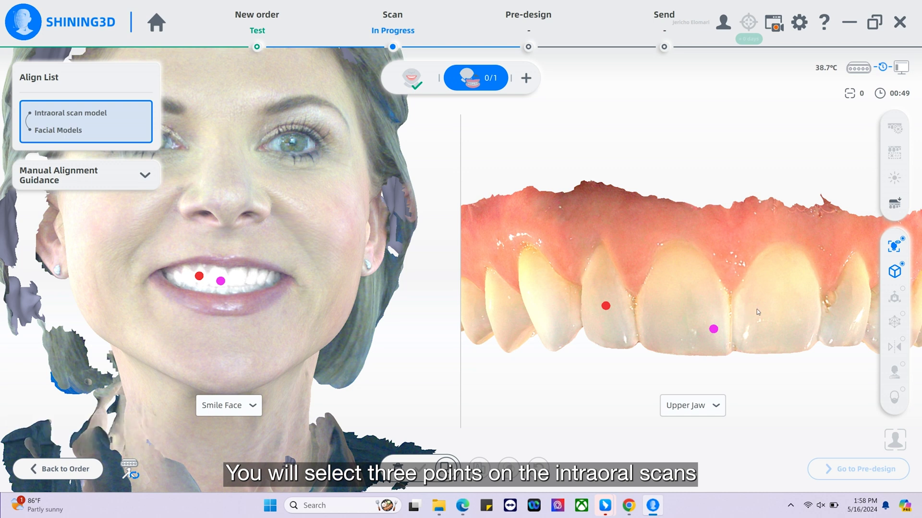
left_click(850, 313)
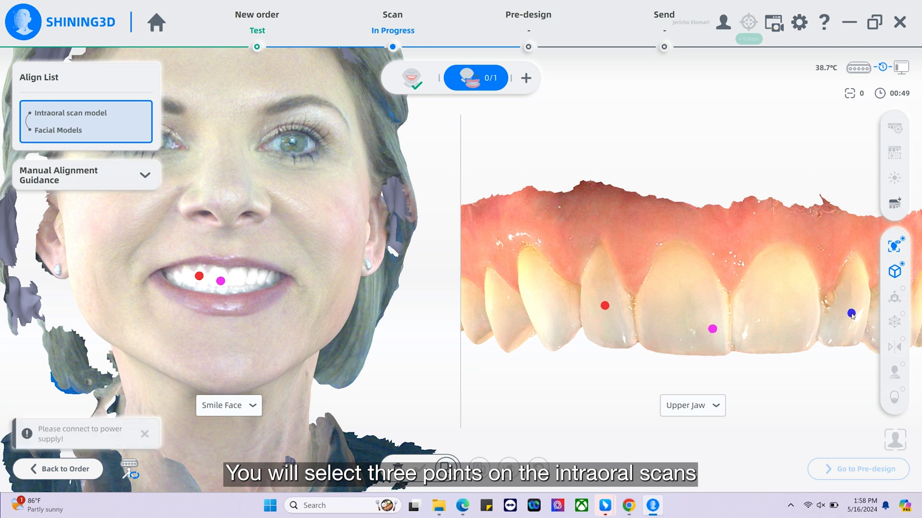
left_click(251, 277)
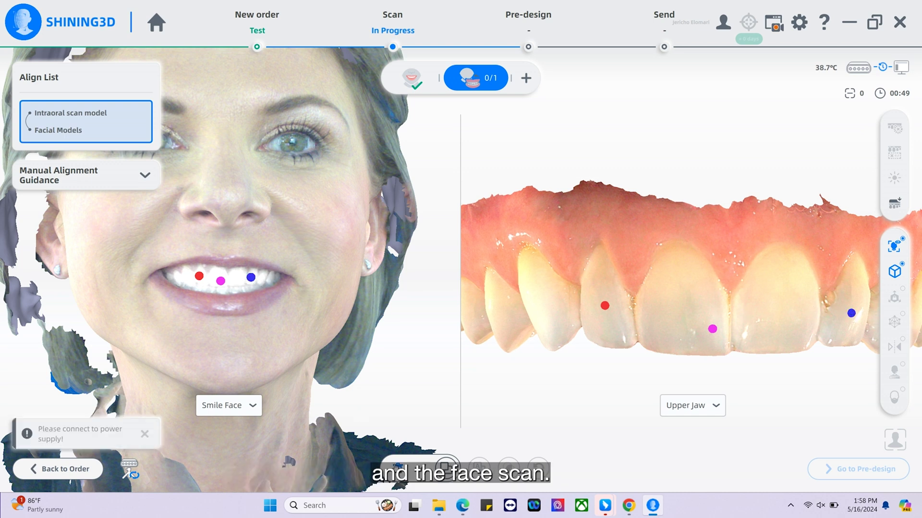
left_click(420, 467)
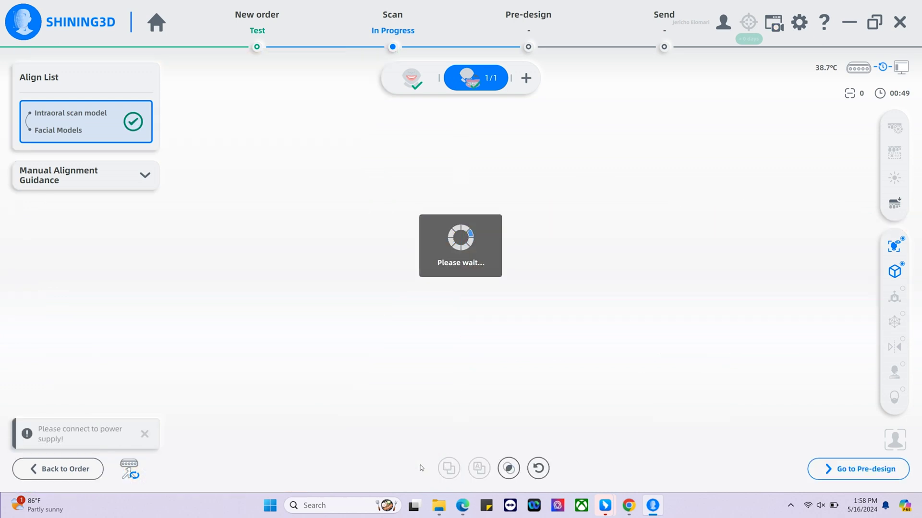
Step: Look over the Add Steps options, then proceed to the Pre-design stage
left_click(529, 77)
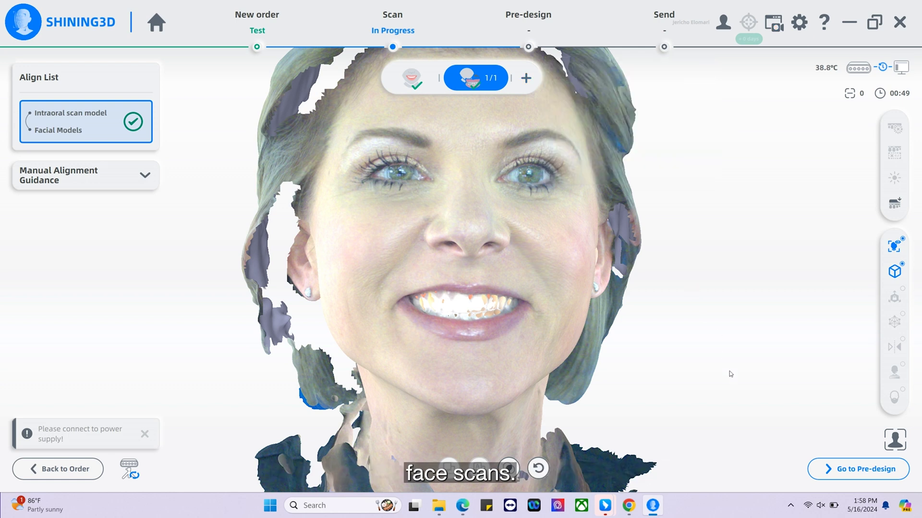
left_click(852, 470)
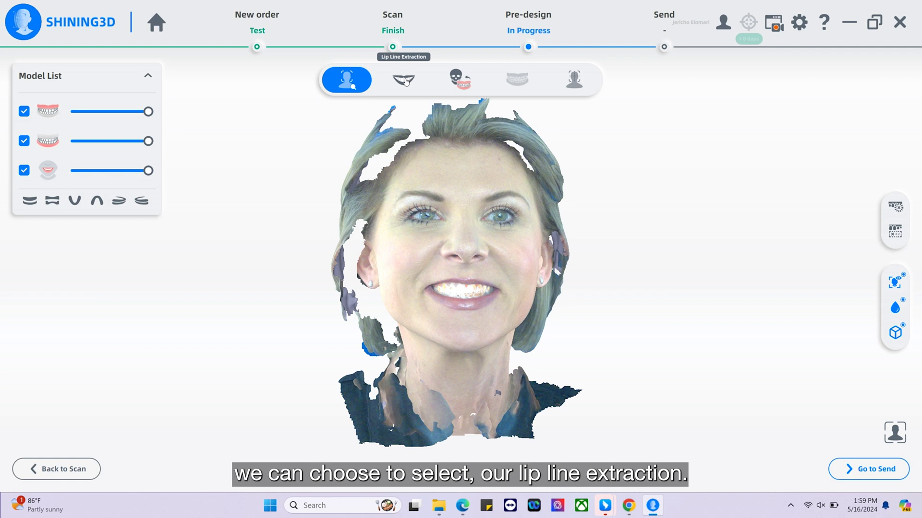
Step: Run Lip Line Extraction to auto-outline the smile with green control points
left_click(404, 79)
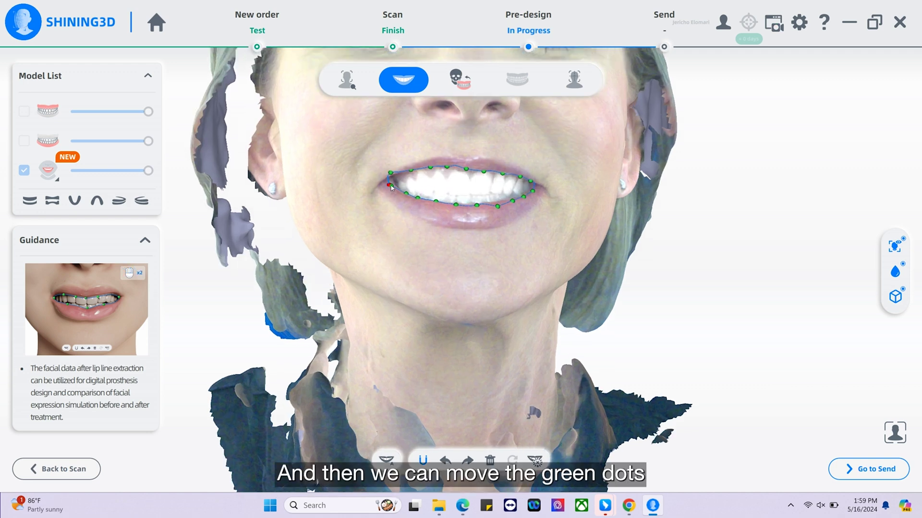
Step: Nudge a lip-line point onto the lip edge, then slice the face along the lip line
left_click_drag(392, 187, 393, 180)
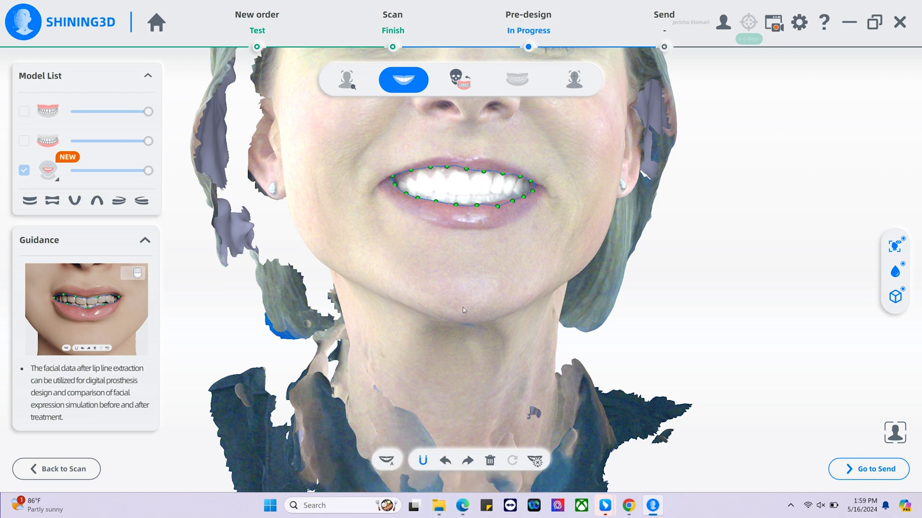
left_click(537, 460)
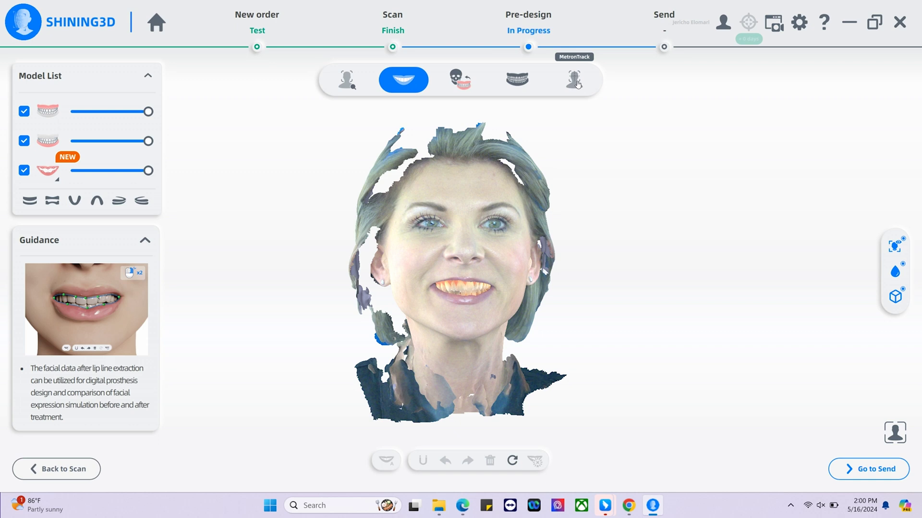
Step: Confirm the Smile Face model for facial measurement and open the measurement report
left_click(578, 84)
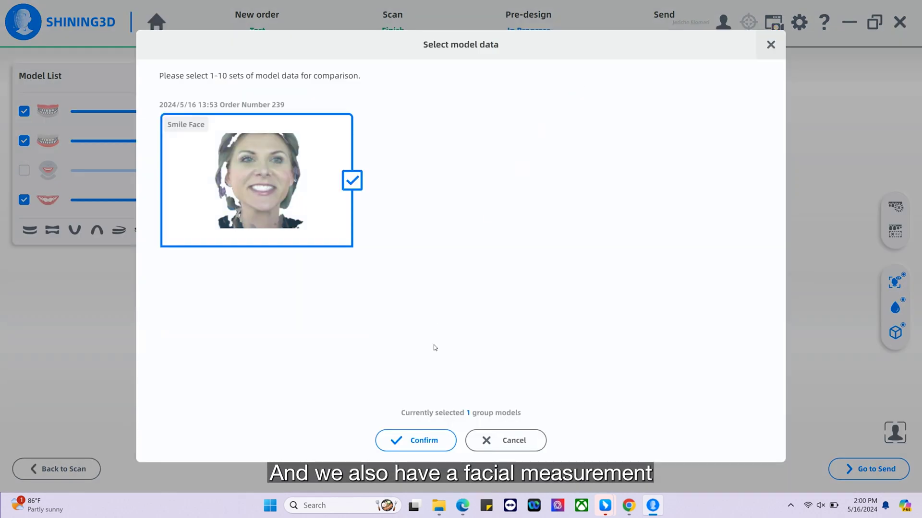
left_click(426, 439)
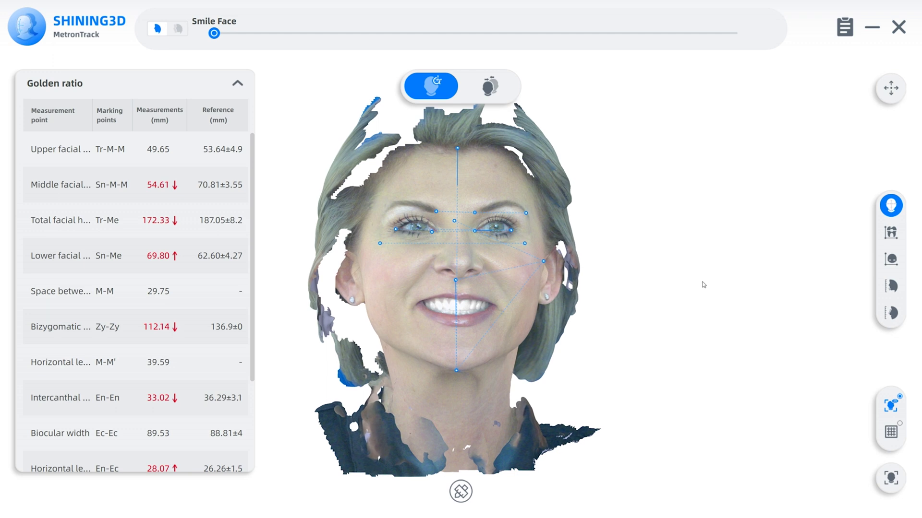
left_click(845, 29)
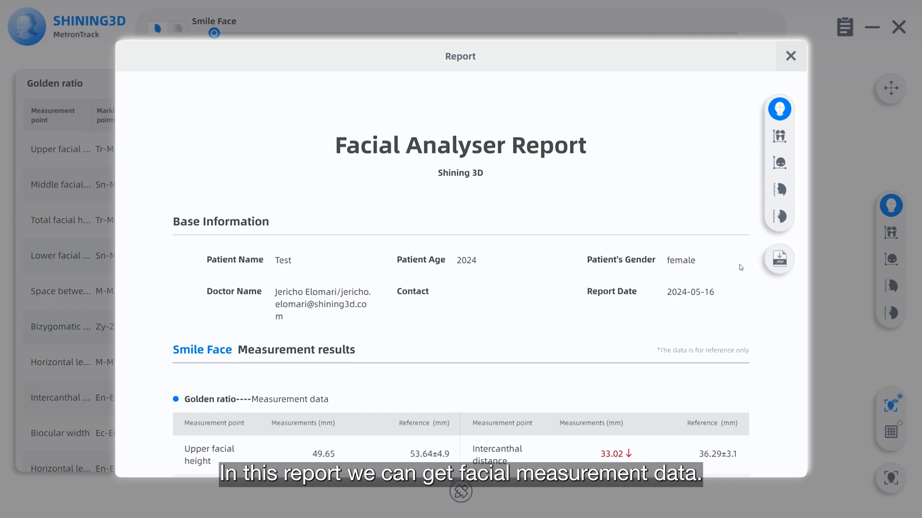
Step: Scroll through the facial measurement report, close it, and confirm shutting down MetronTrack
scroll(733, 248, "down", 2)
scroll(732, 248, "down", 7)
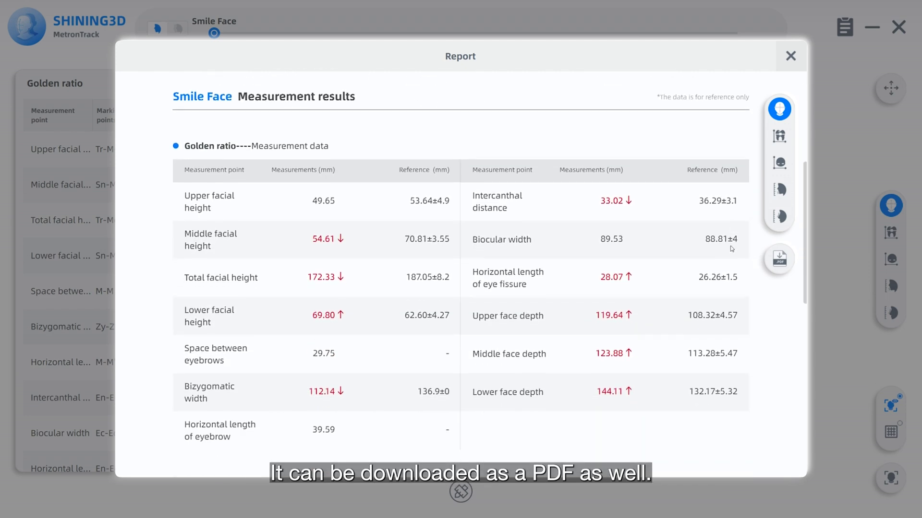
scroll(716, 269, "down", 4)
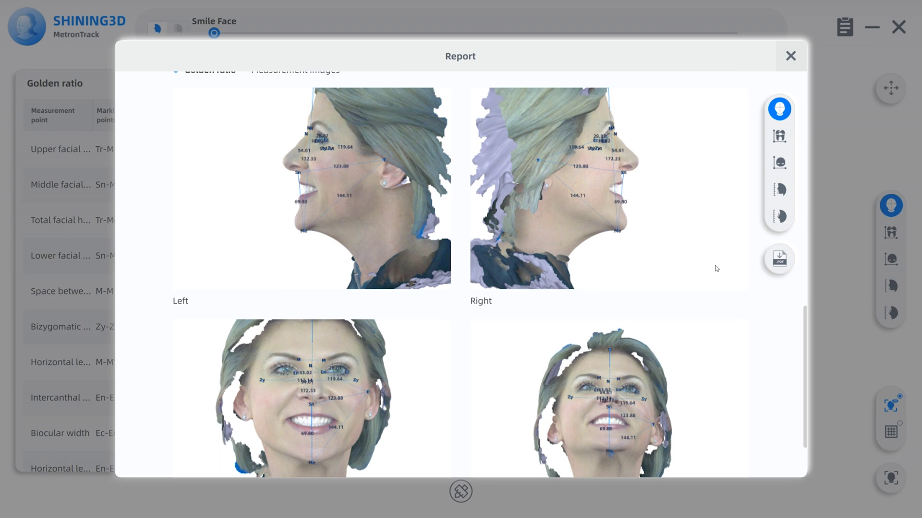
scroll(716, 267, "up", 13)
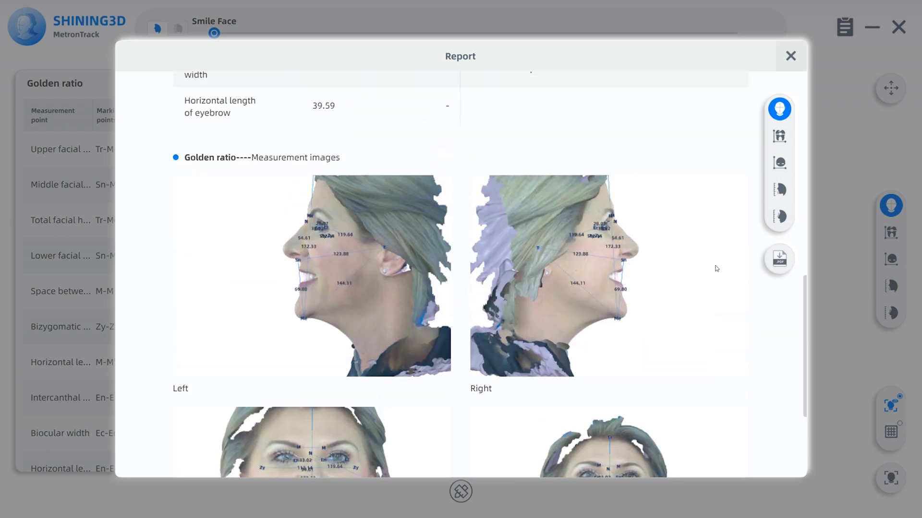
left_click(790, 56)
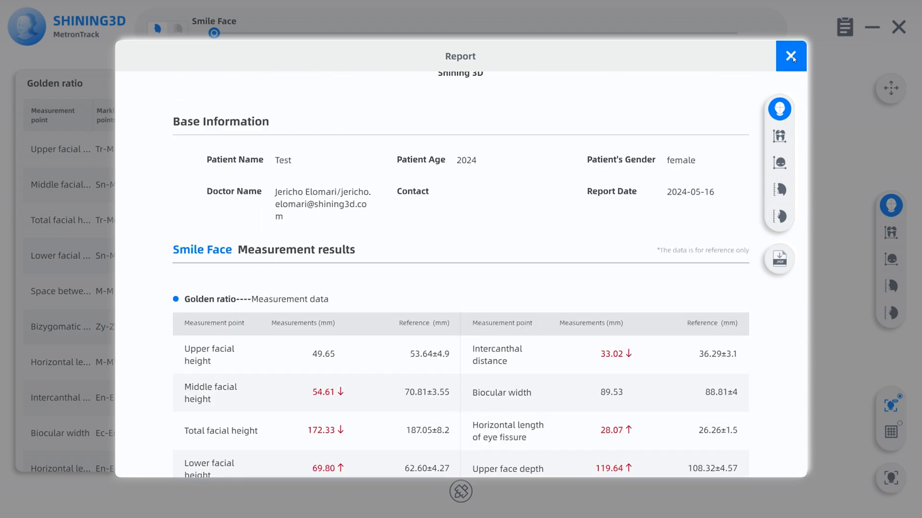
left_click(897, 27)
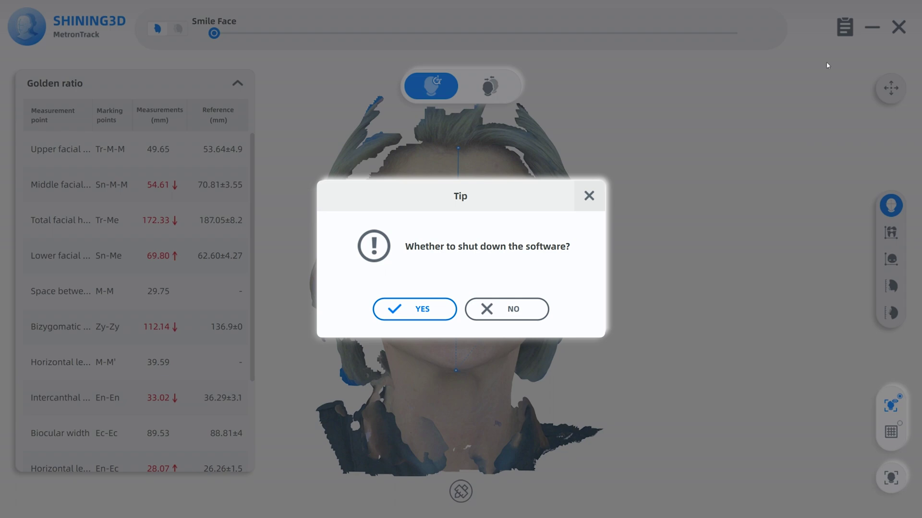
left_click(426, 310)
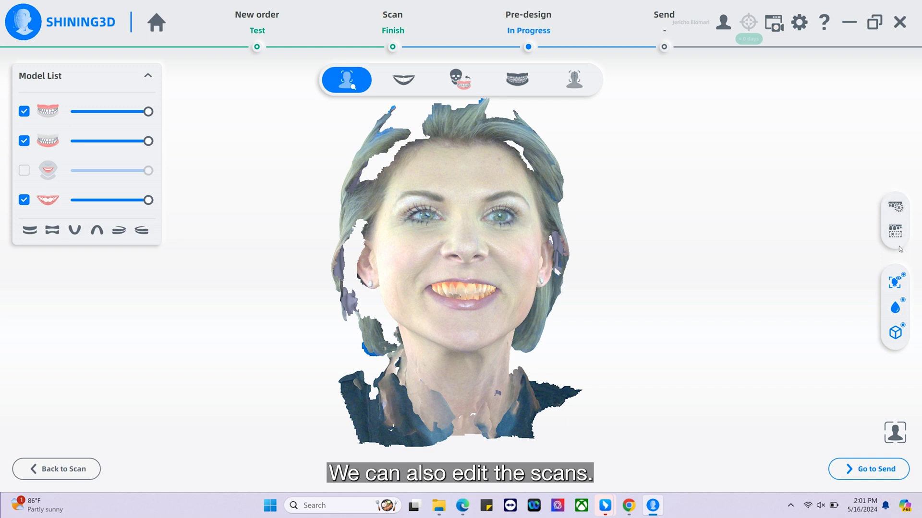
Step: Toggle the face texture and smooth display off and back on, then switch the model display icon
left_click(896, 283)
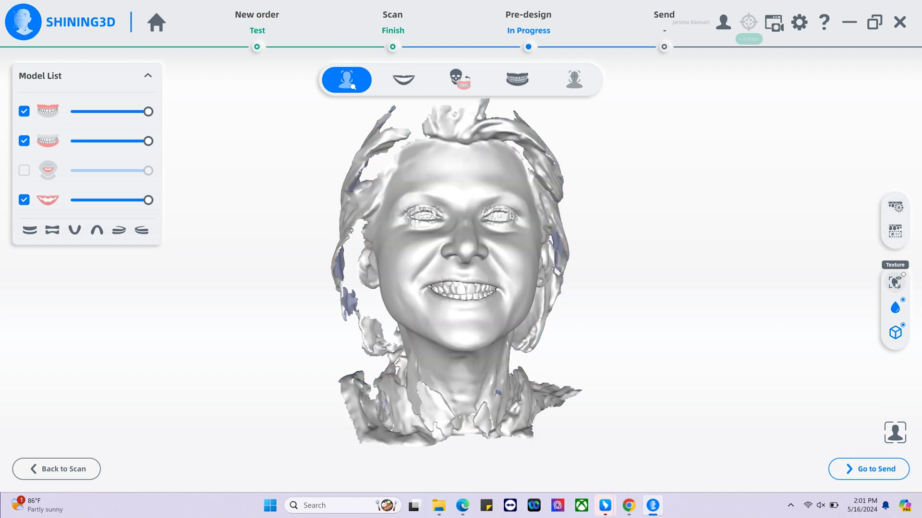
left_click(896, 283)
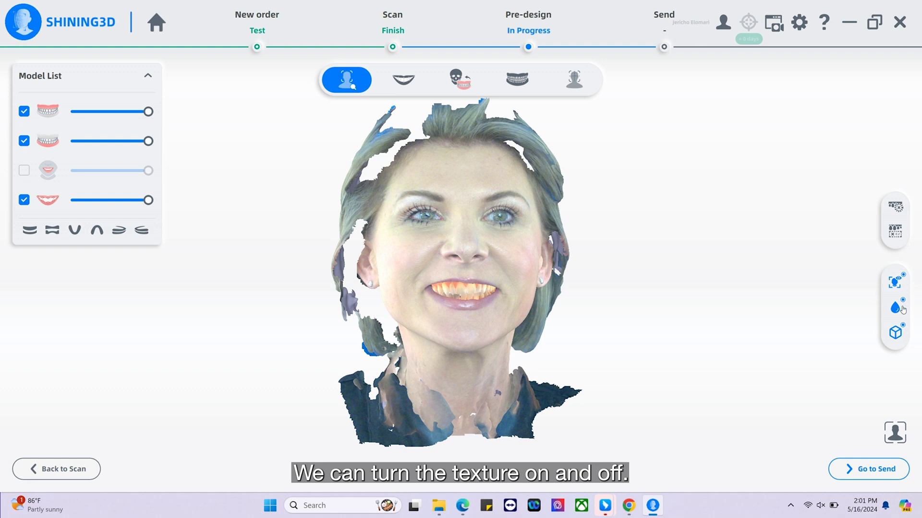
left_click(901, 308)
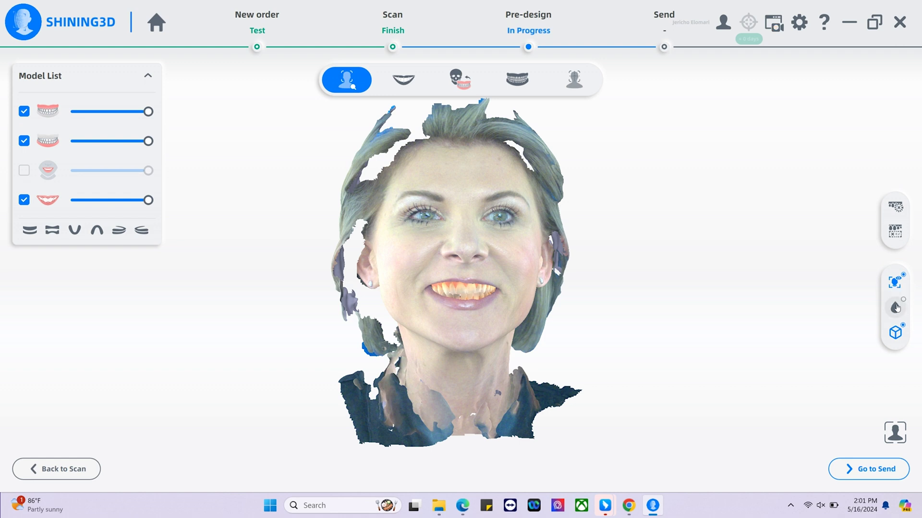
left_click(896, 307)
left_click(895, 333)
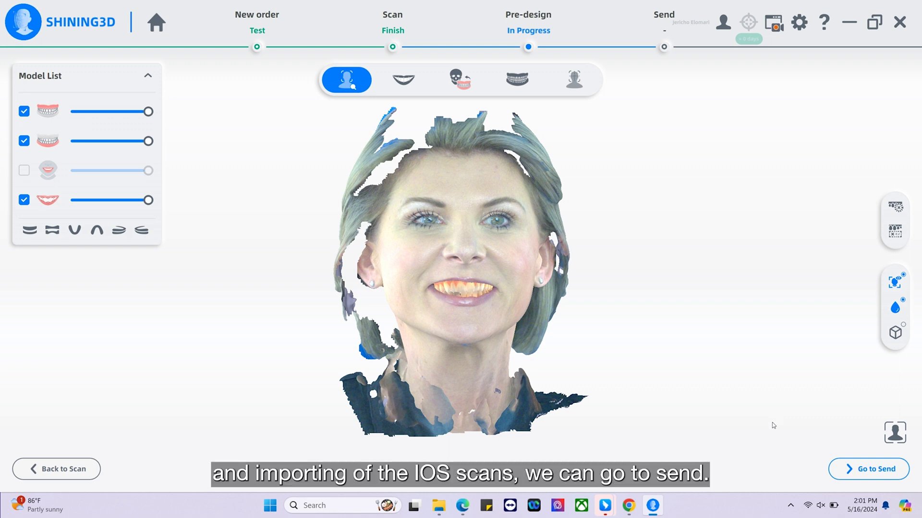
Step: Use Go to Send to move the case on for sending
left_click(862, 473)
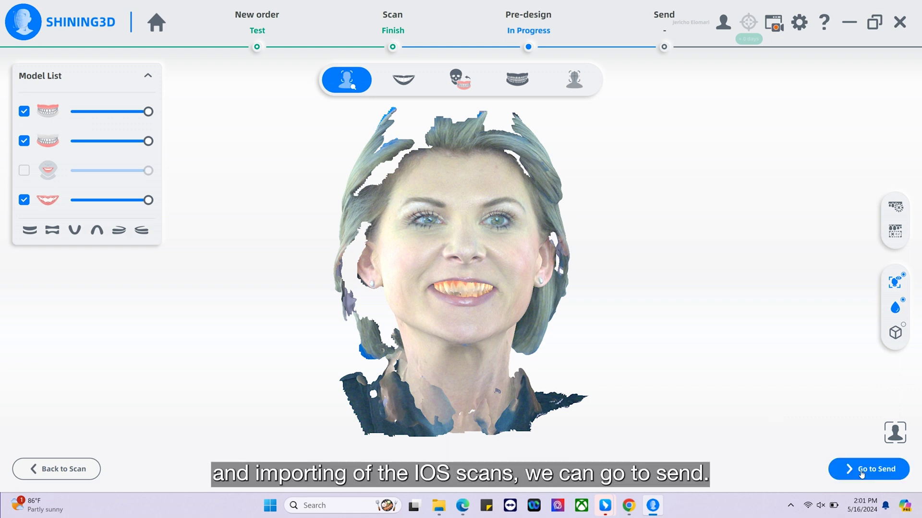